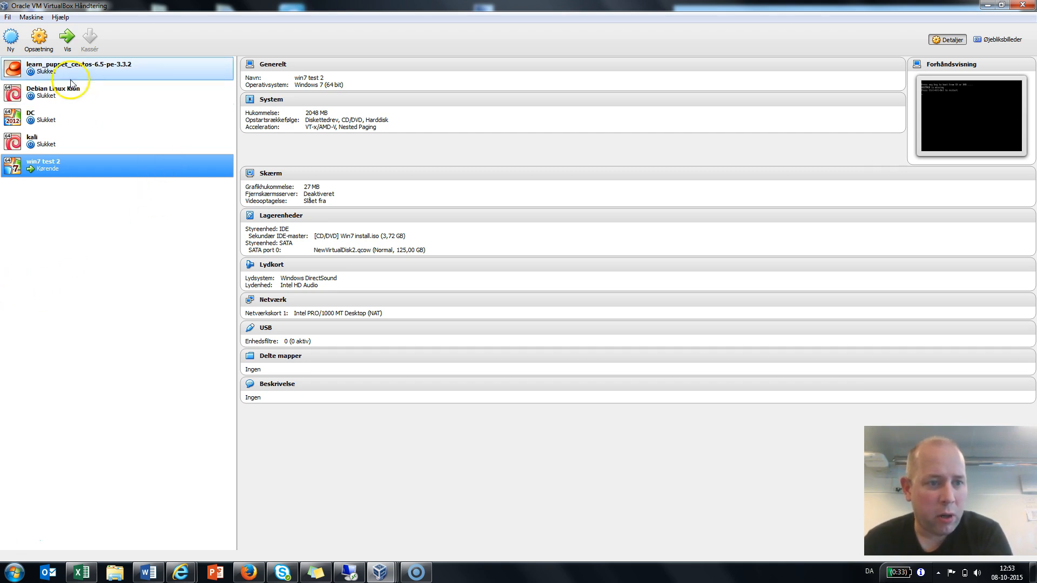
Start a new virtual machine named "Linux Debian" with type Linux and version Debian (64 bit)
click(17, 37)
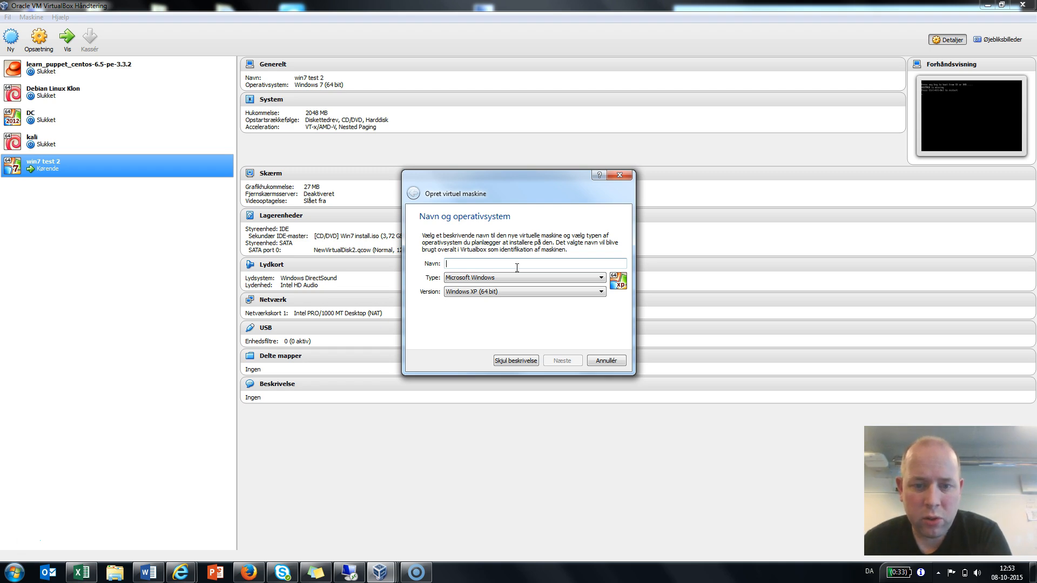
text(L)
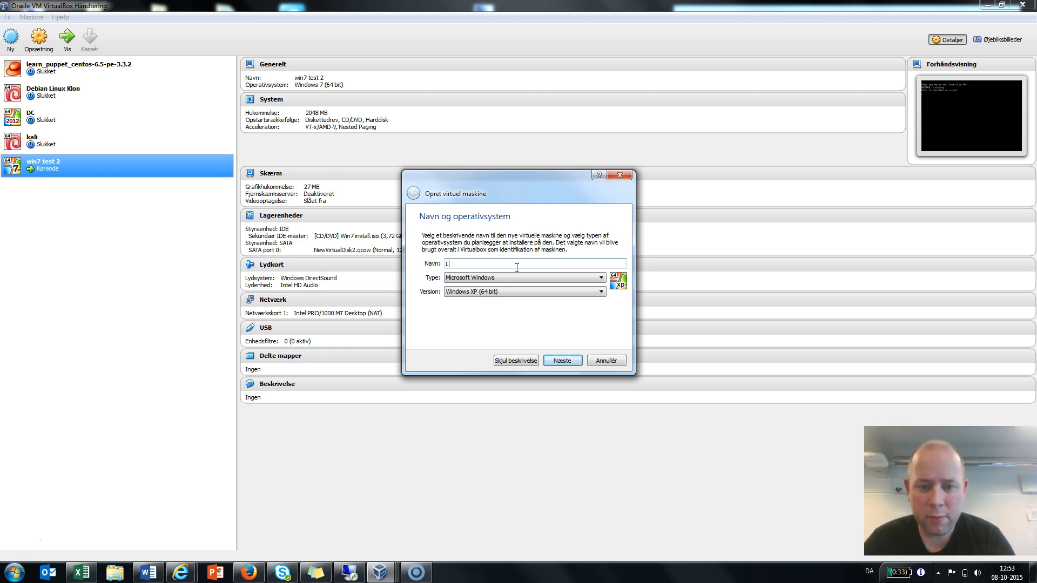
text(Inu)
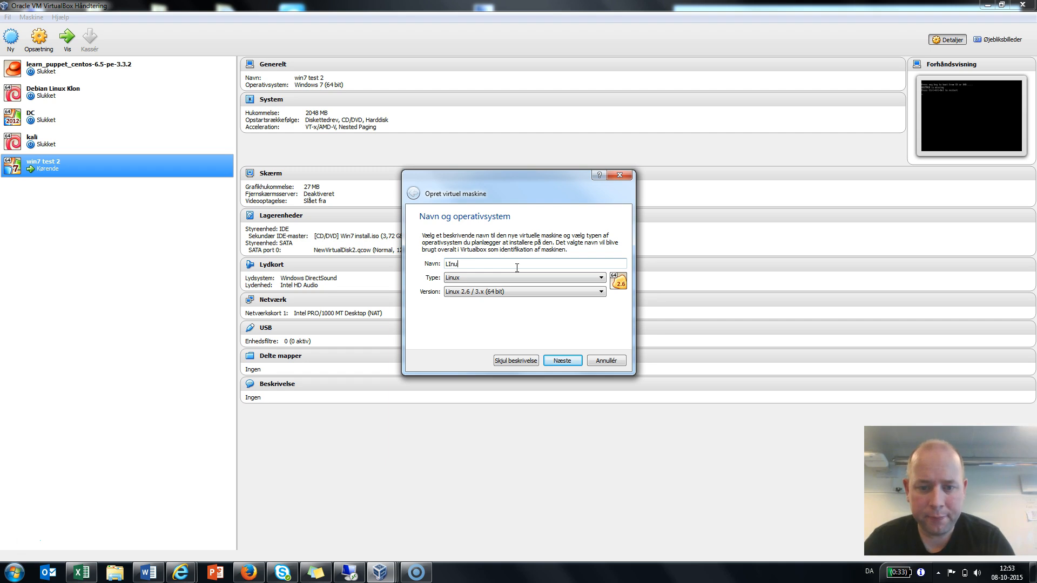
text(nux )
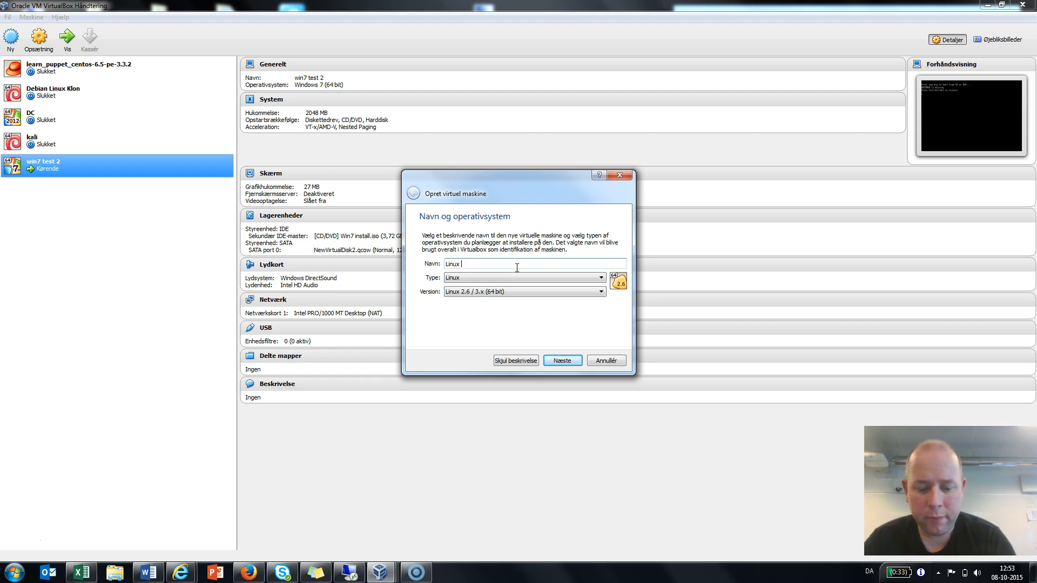
text(Devbian)
key(BackSpace)
key(BackSpace)
key(BackSpace)
text(bian)
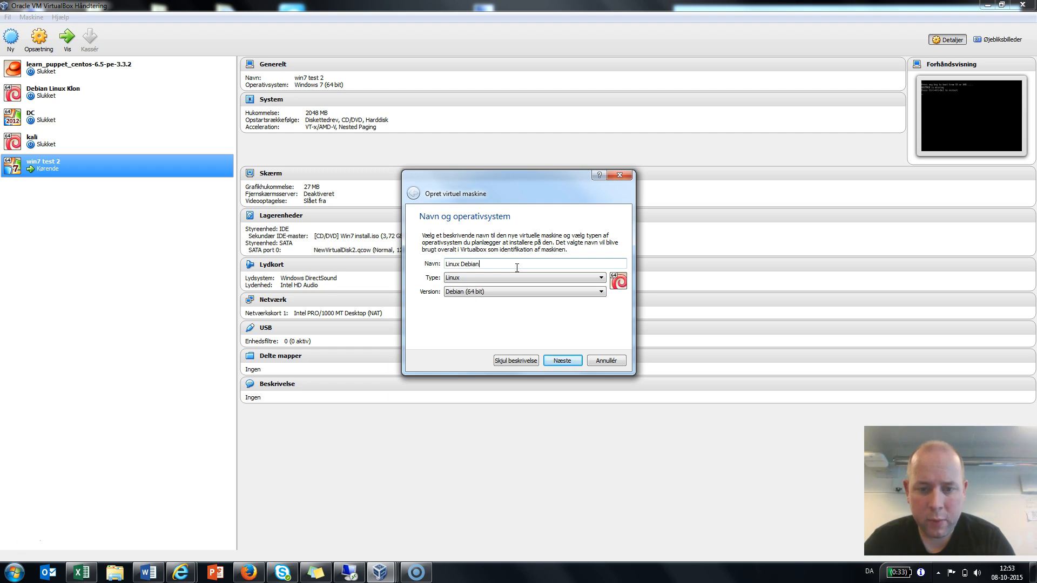
click(511, 292)
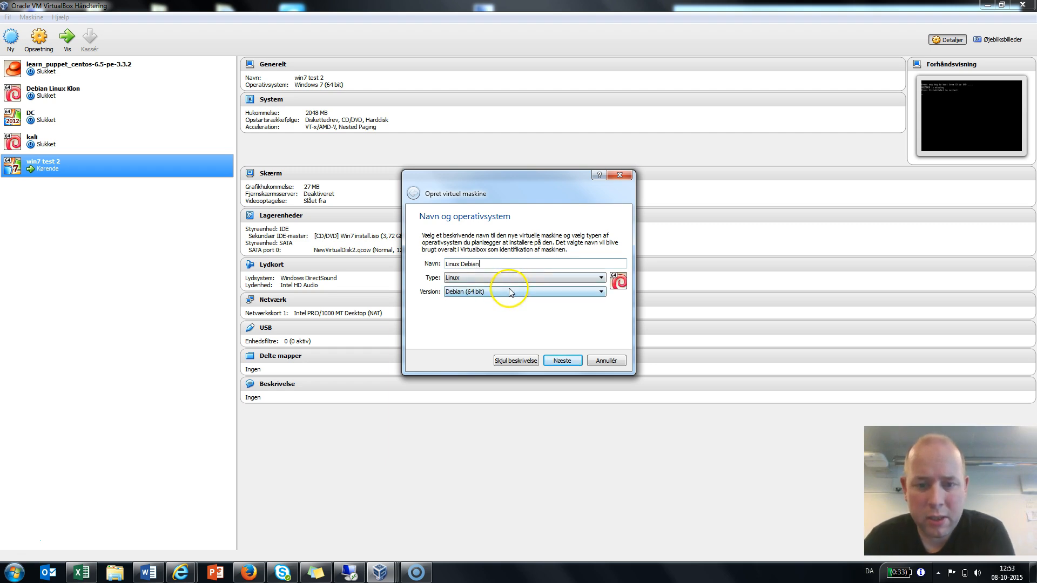
click(563, 362)
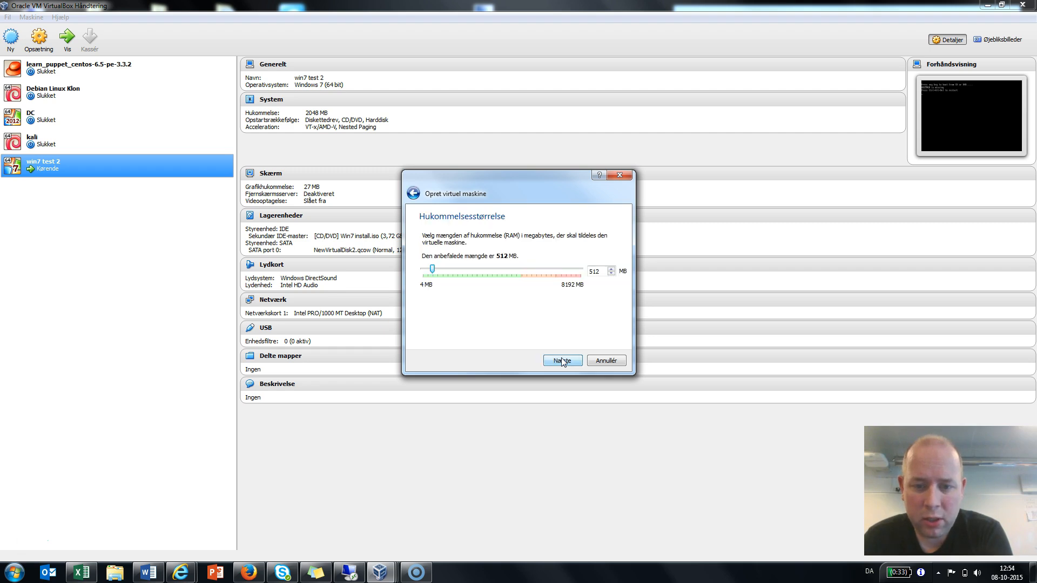
Set the new machine's memory size to 256 MB and continue to the hard disk choice
click(601, 272)
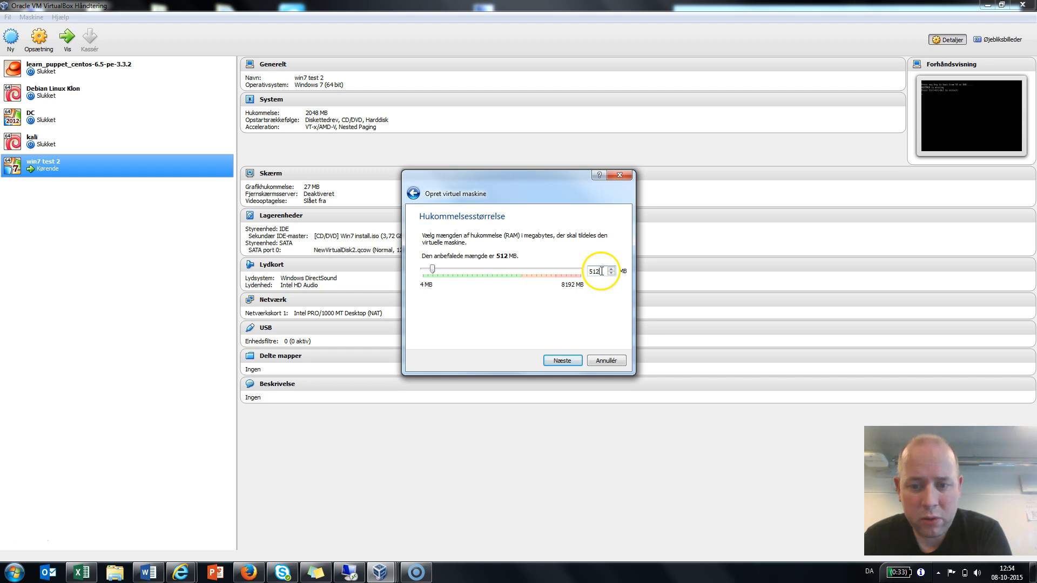
drag(601, 271, 588, 274)
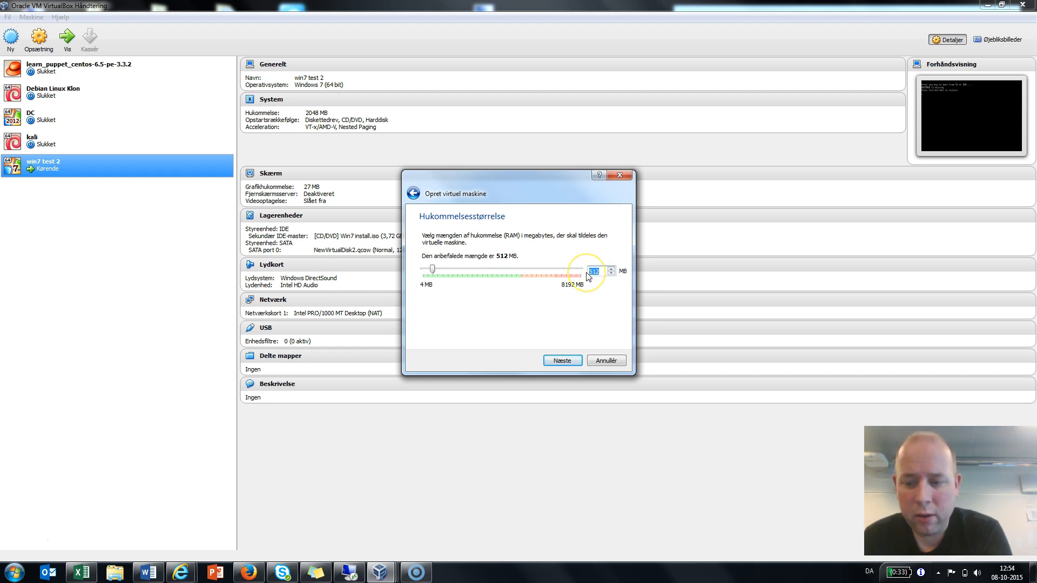
click(588, 296)
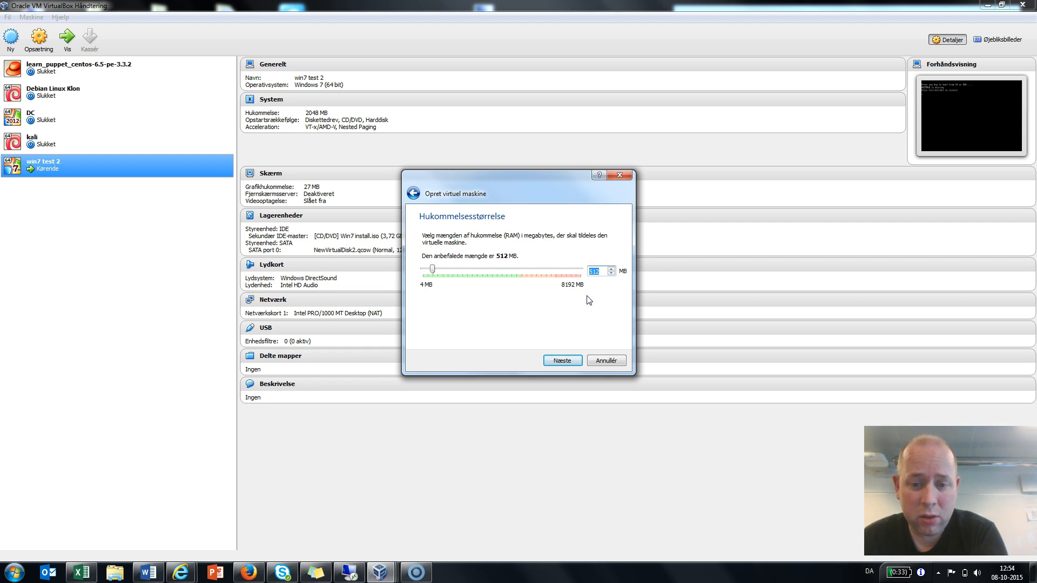
click(601, 284)
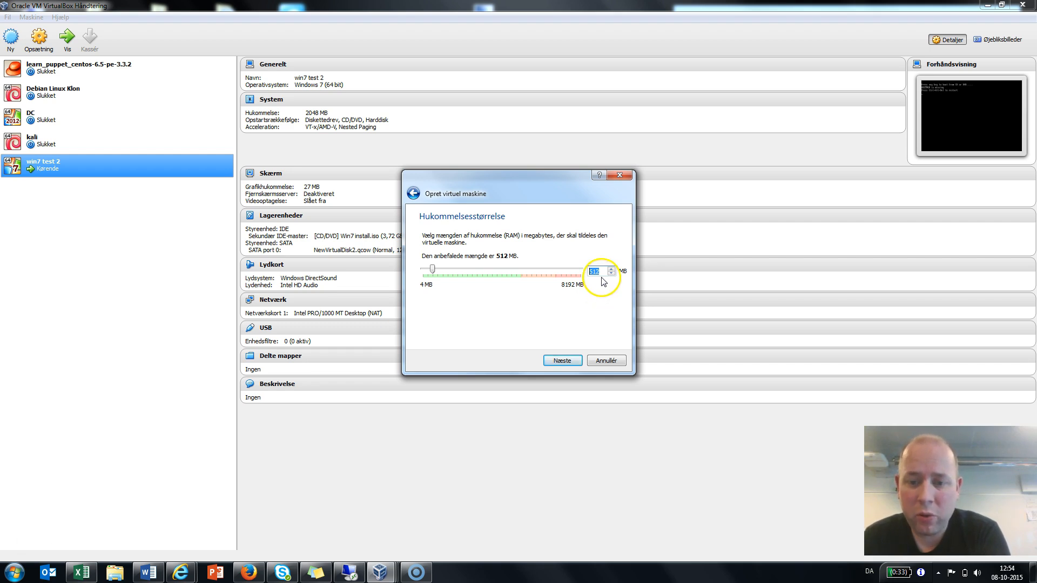
text(2)
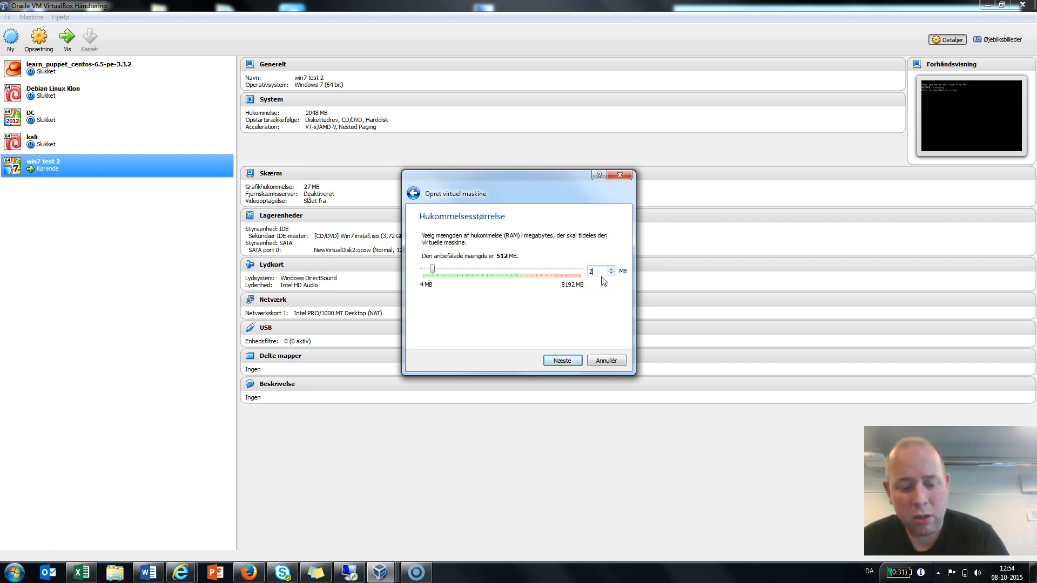
text(256)
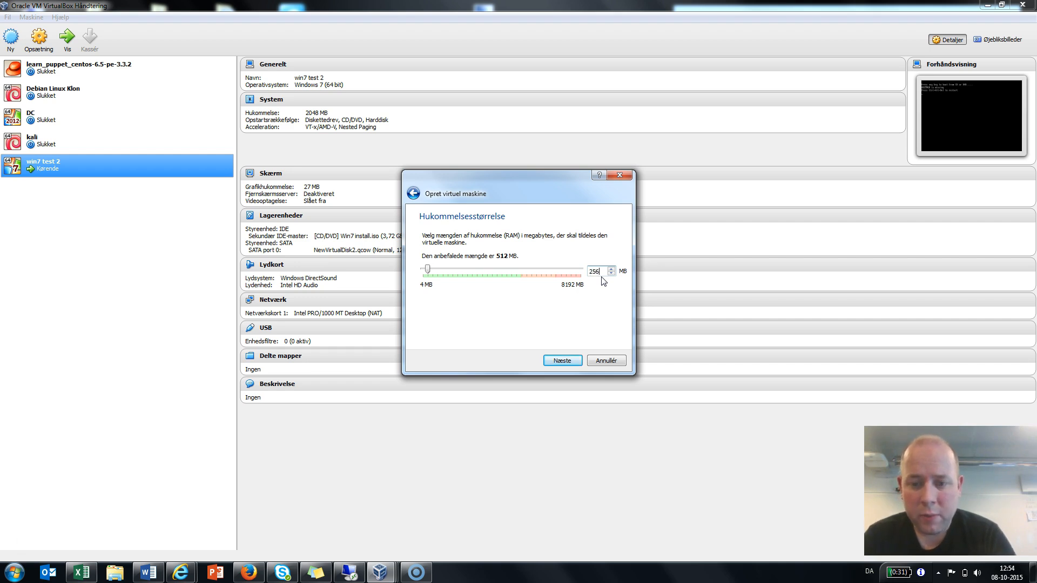
click(565, 363)
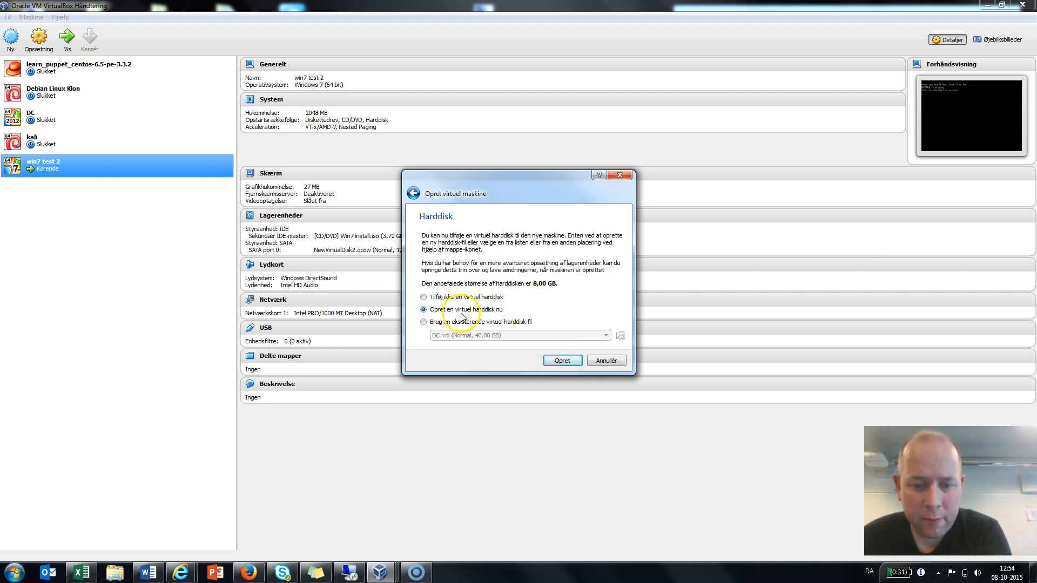
Choose to create a new virtual hard disk with the file type QCOW (QEMU Copy-On-Write)
click(559, 362)
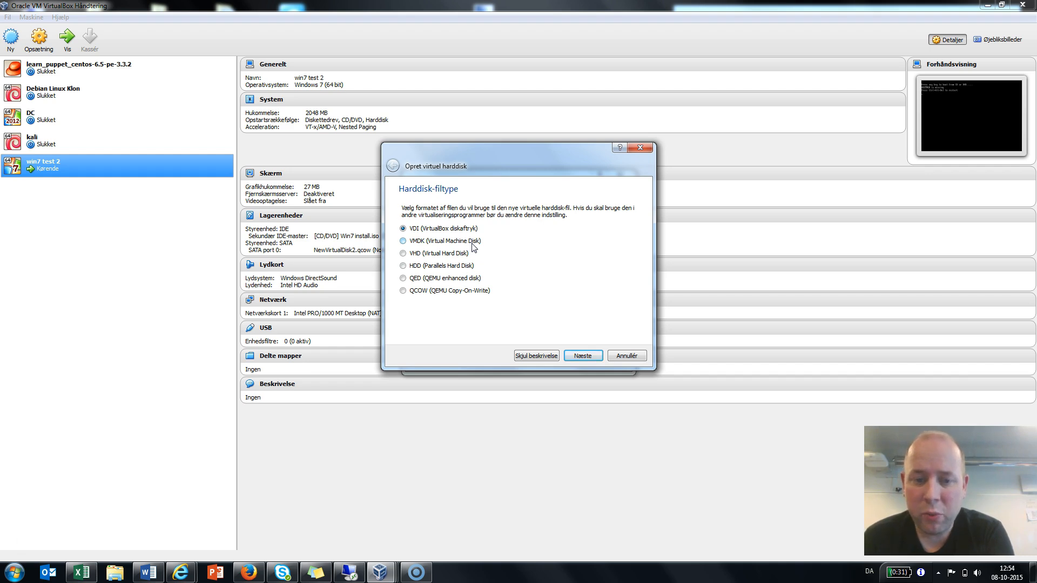
click(489, 242)
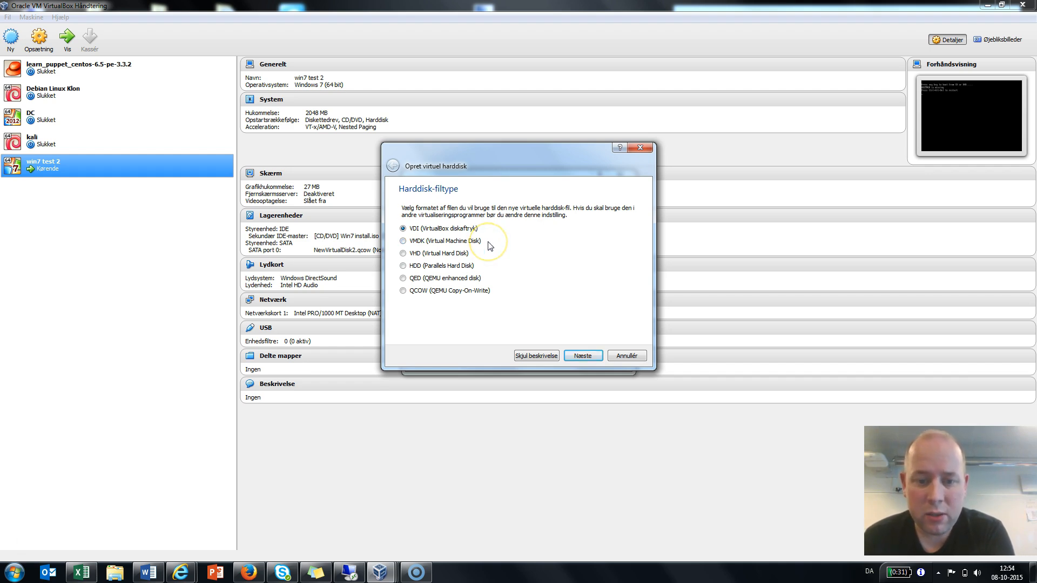
click(424, 295)
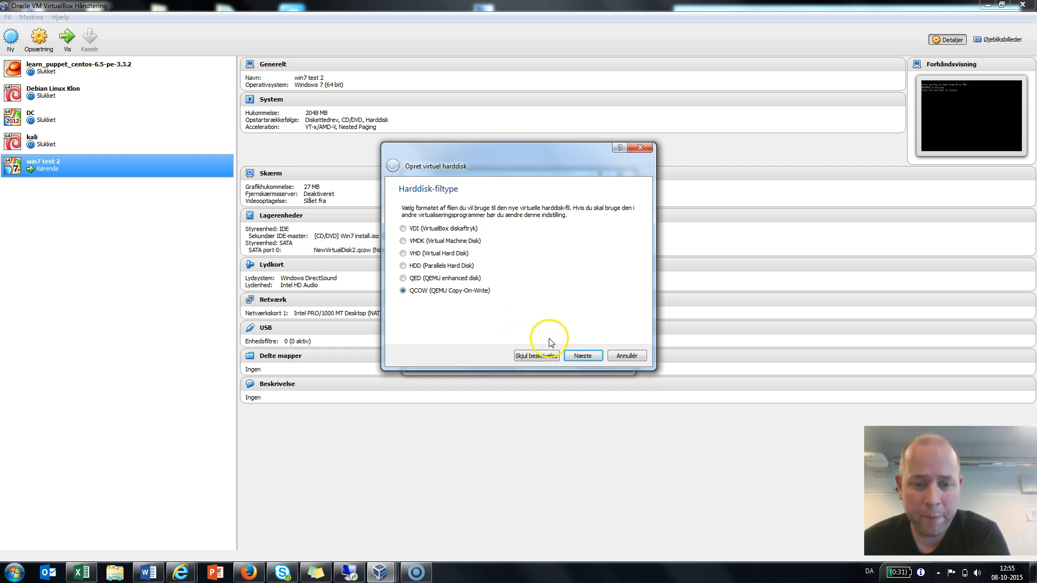
click(583, 356)
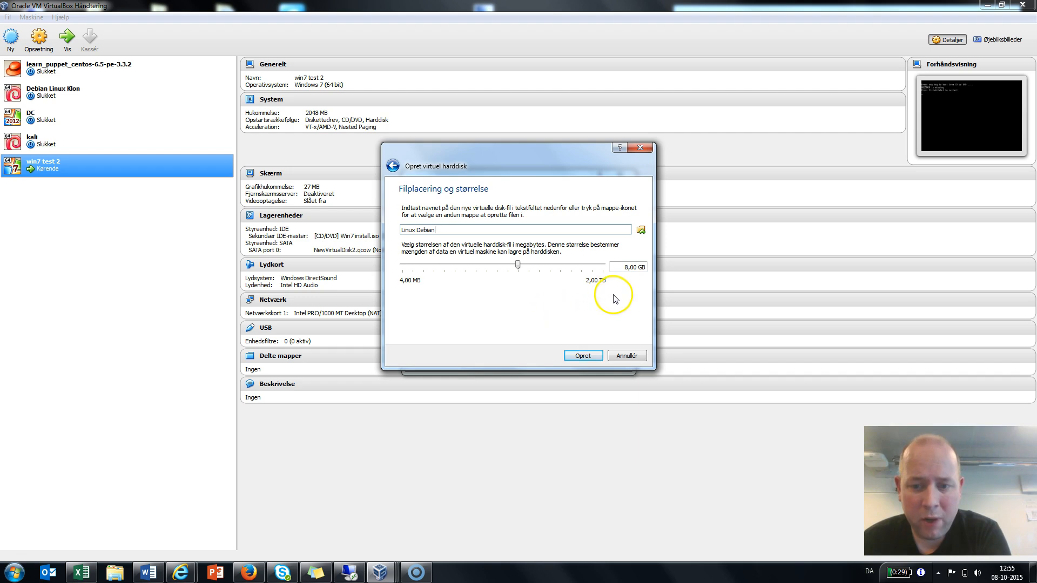
Set the virtual hard disk size to 5,00 GB and create the disk and machine
click(629, 268)
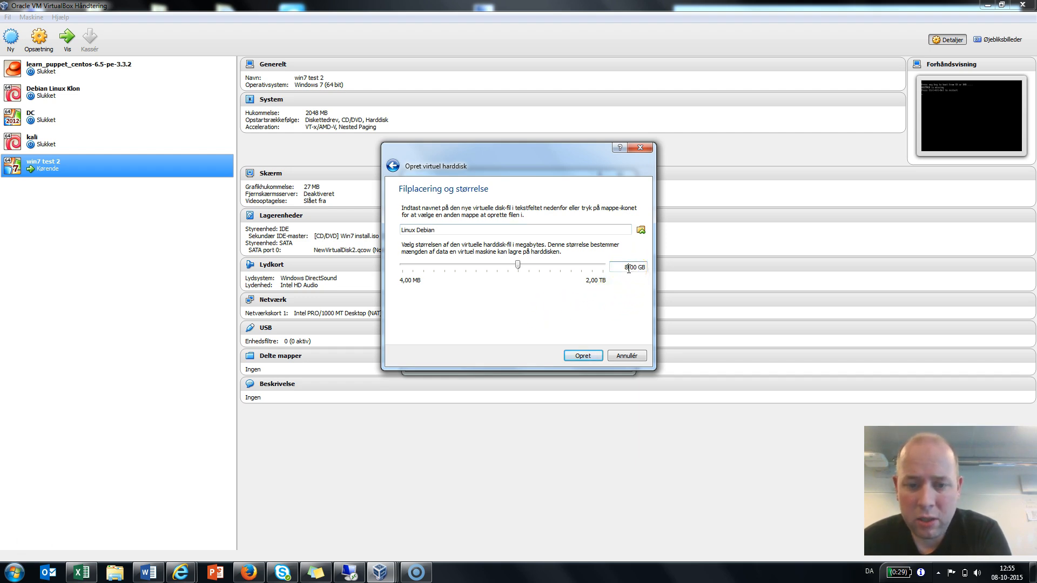
key(BackSpace)
text(5)
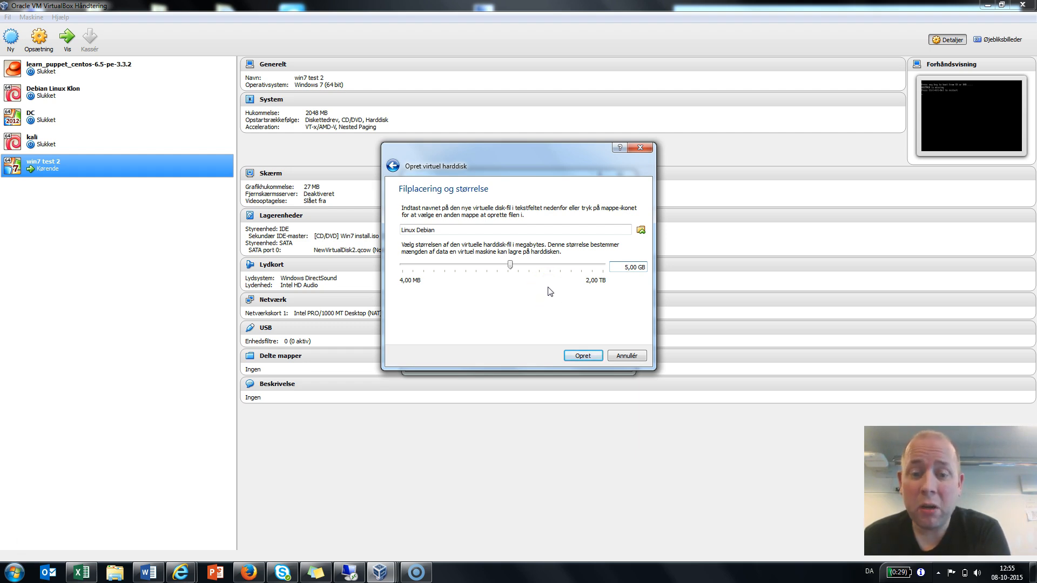
click(582, 356)
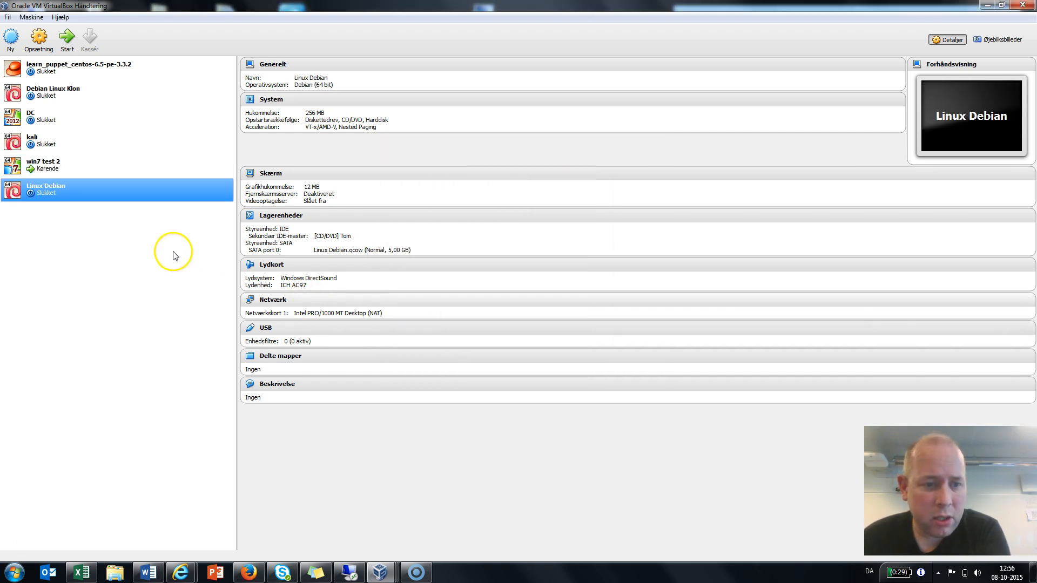
Open the Linux Debian machine's settings and examine the disc image choices for its empty CD/DVD drive
right_click(176, 193)
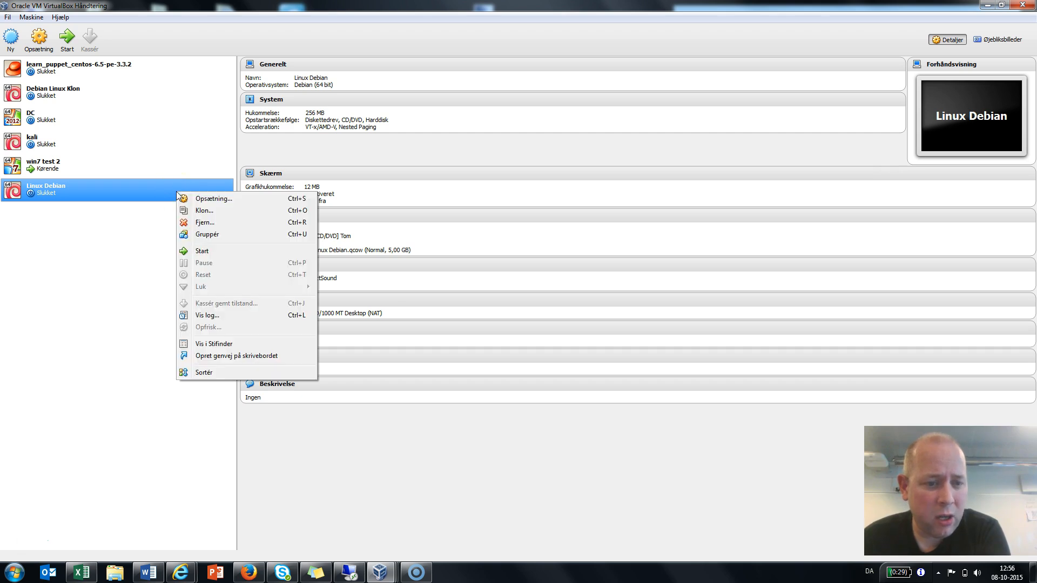
click(200, 199)
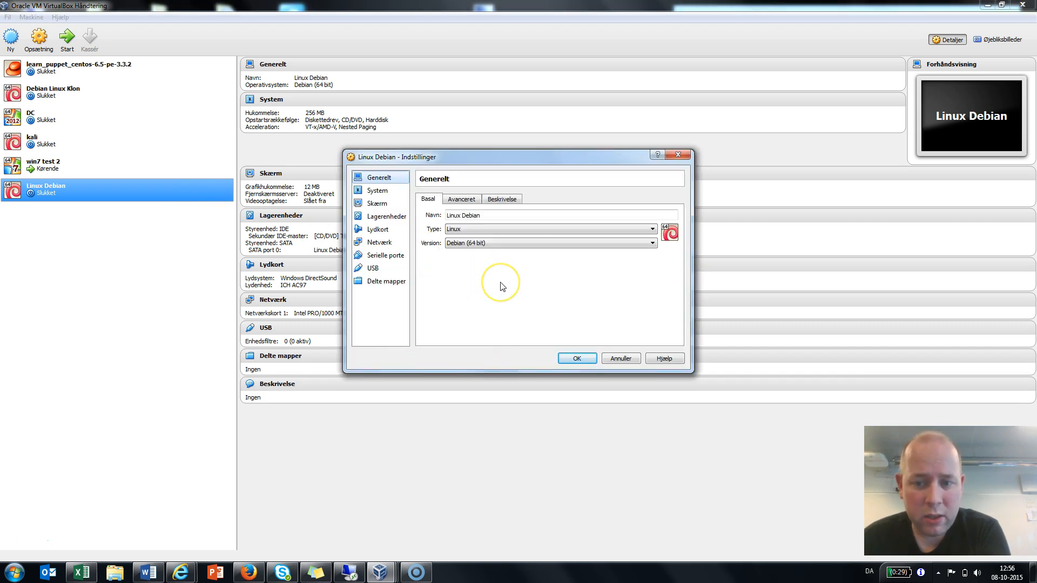
click(387, 217)
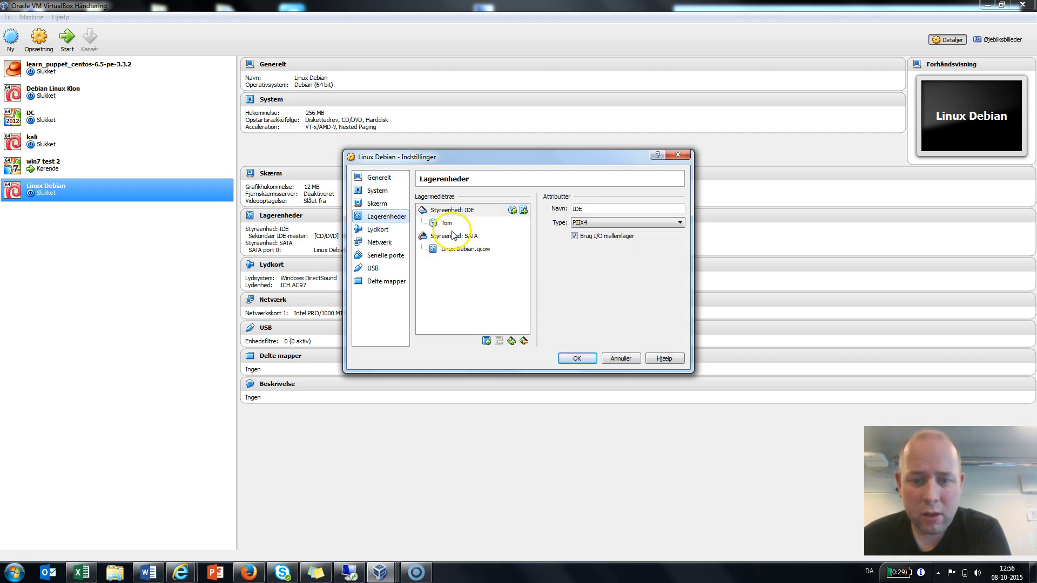
click(450, 223)
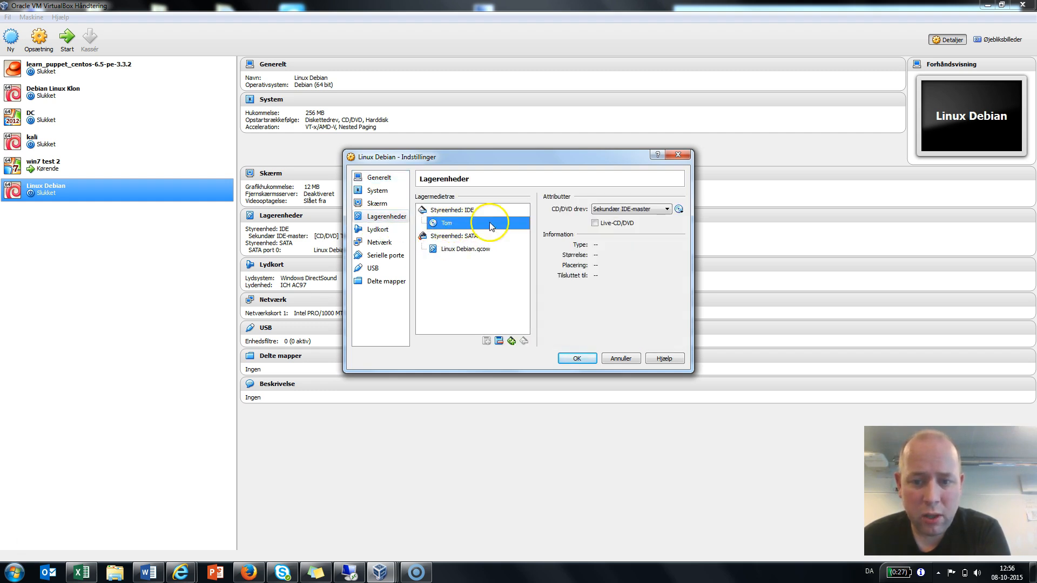
click(679, 209)
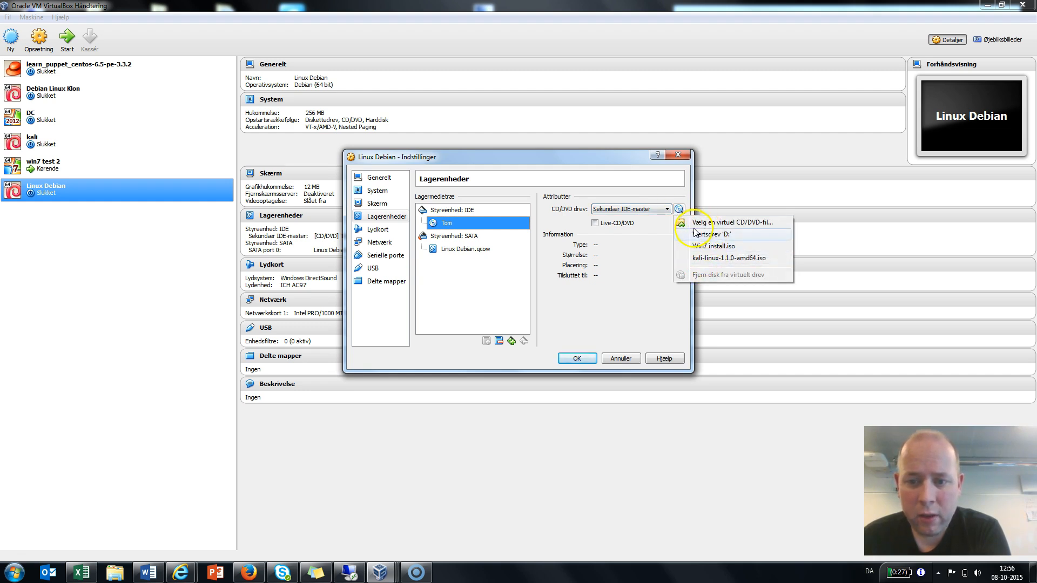
click(615, 242)
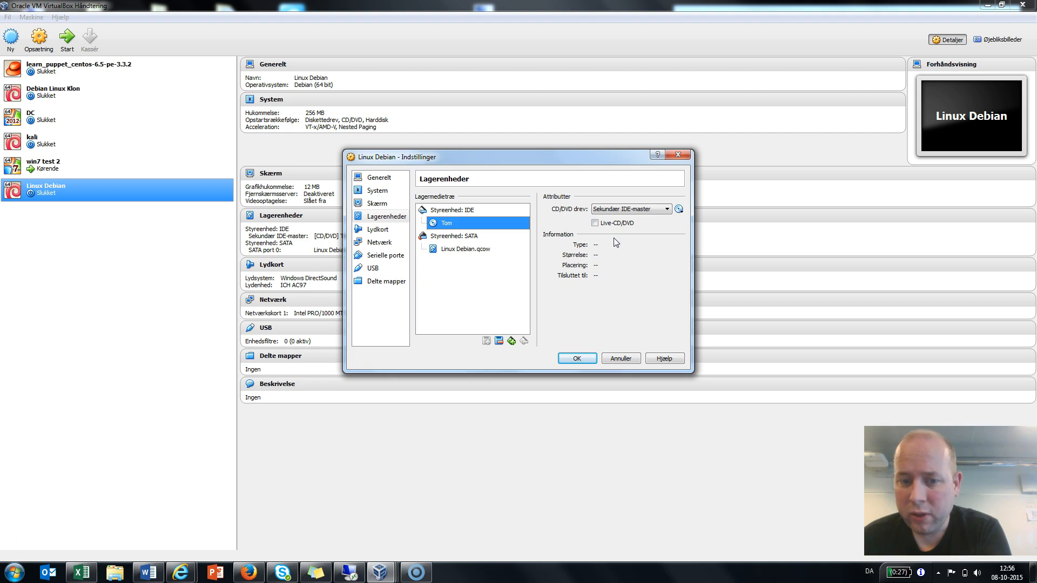
Attach network adapter 1 of the Linux Debian machine to a bridged network (Netværksbro)
click(378, 244)
click(521, 228)
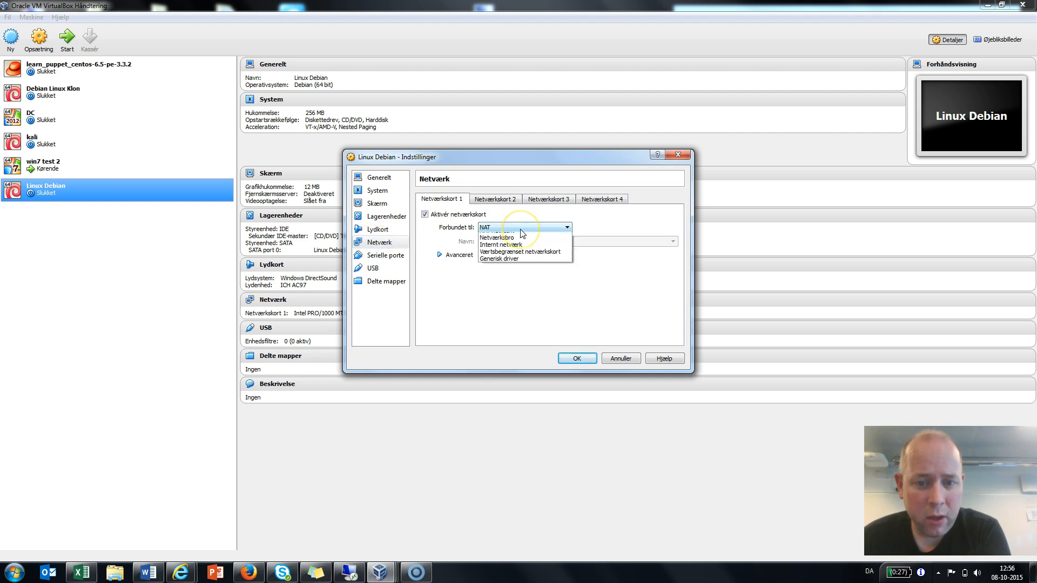
click(514, 251)
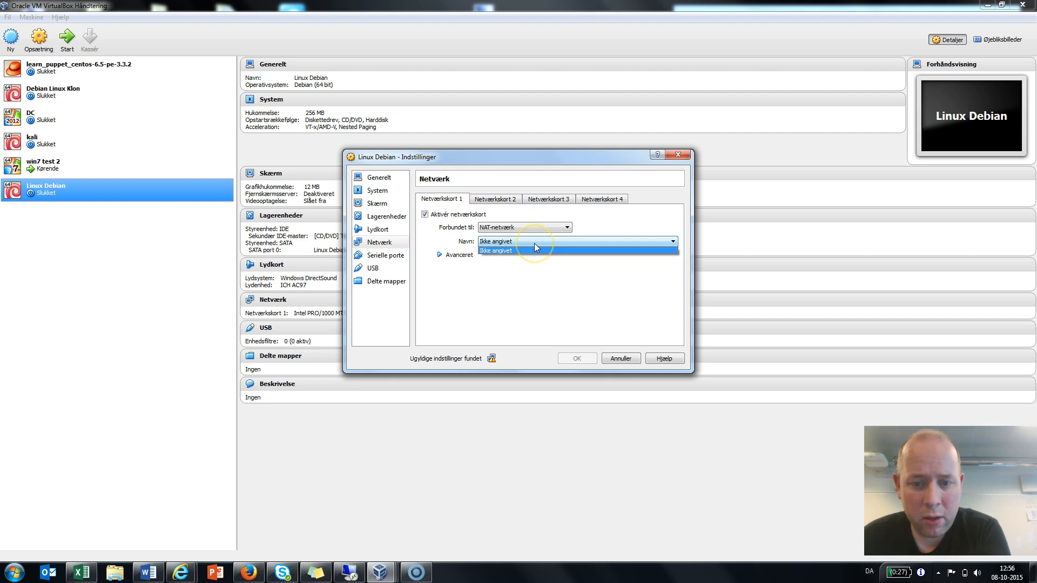
click(537, 246)
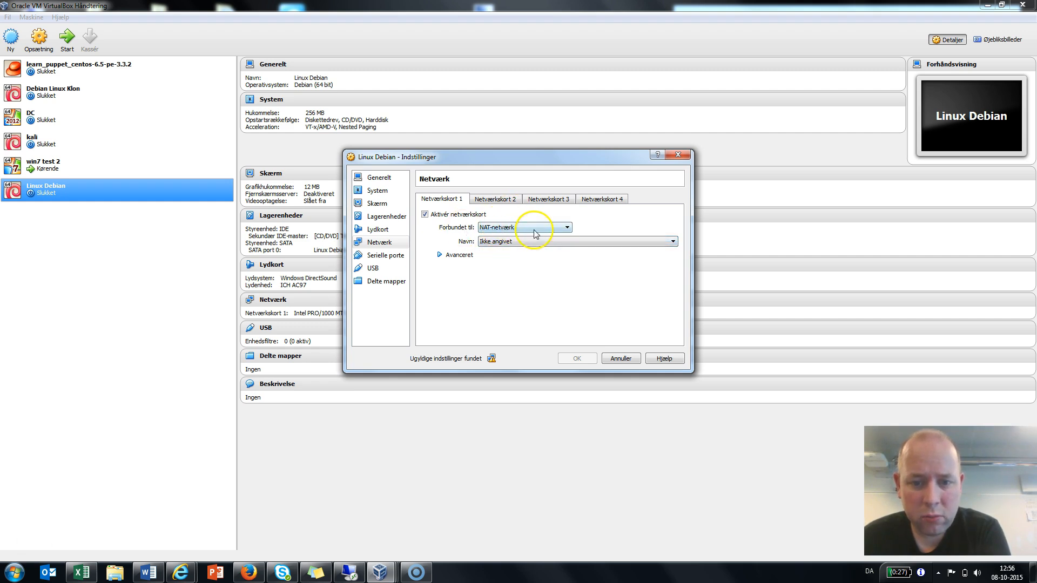
click(534, 232)
click(502, 259)
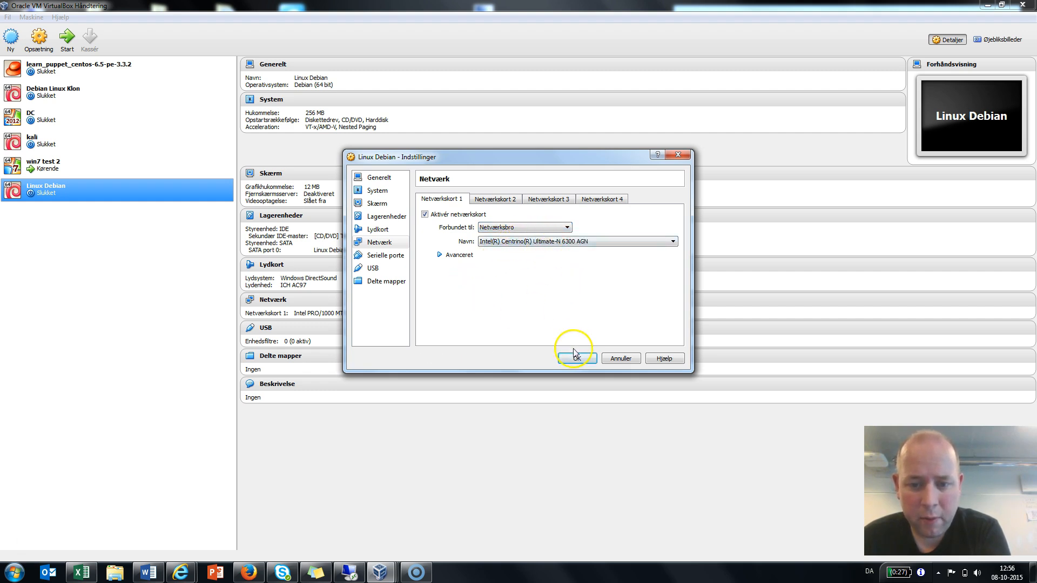
Enable booting from the network card (Netværkskort) and disable the floppy drive (Diskettedrev) in the boot order
click(382, 194)
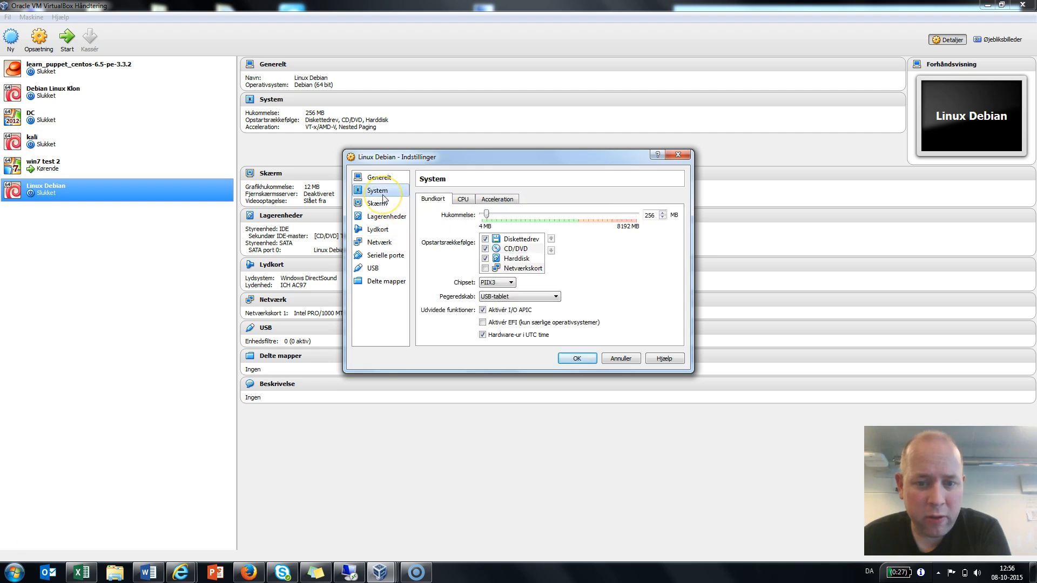
click(498, 269)
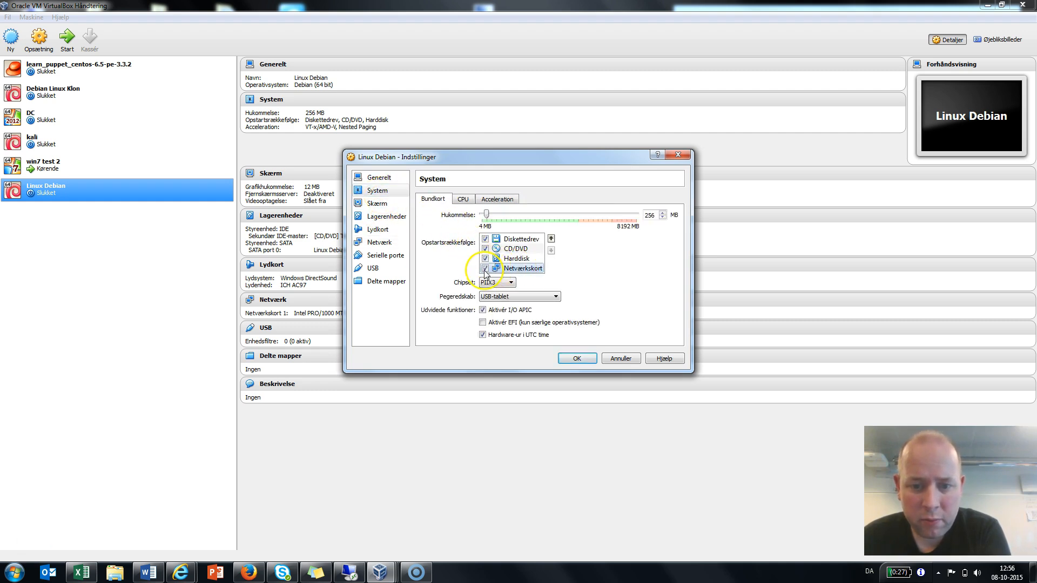
click(510, 239)
click(485, 239)
Move the network card (Netværkskort) to first place in the boot order
key(Down)
key(Down)
key(Down)
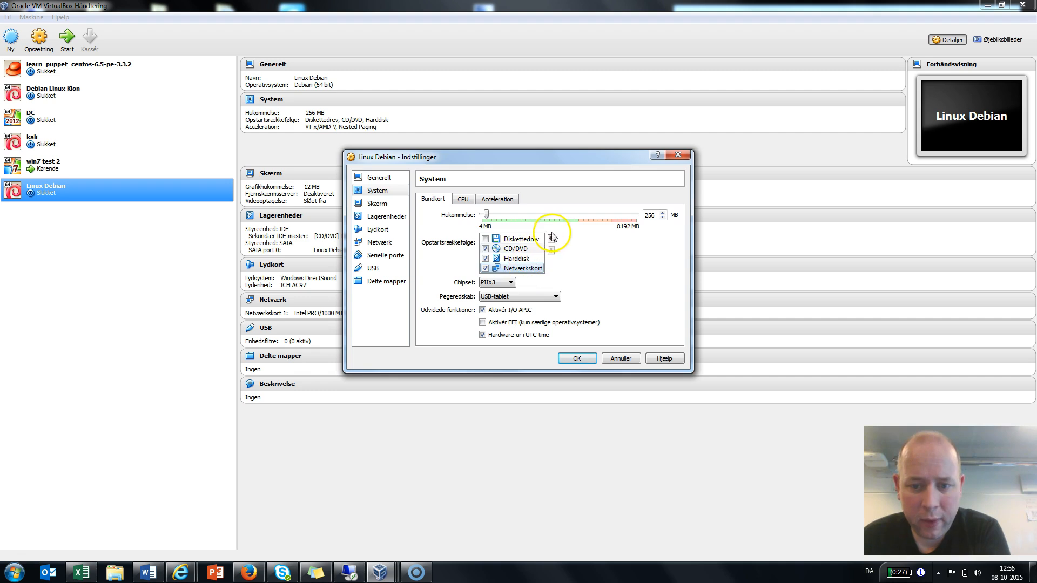
click(551, 238)
click(551, 238)
click(551, 238)
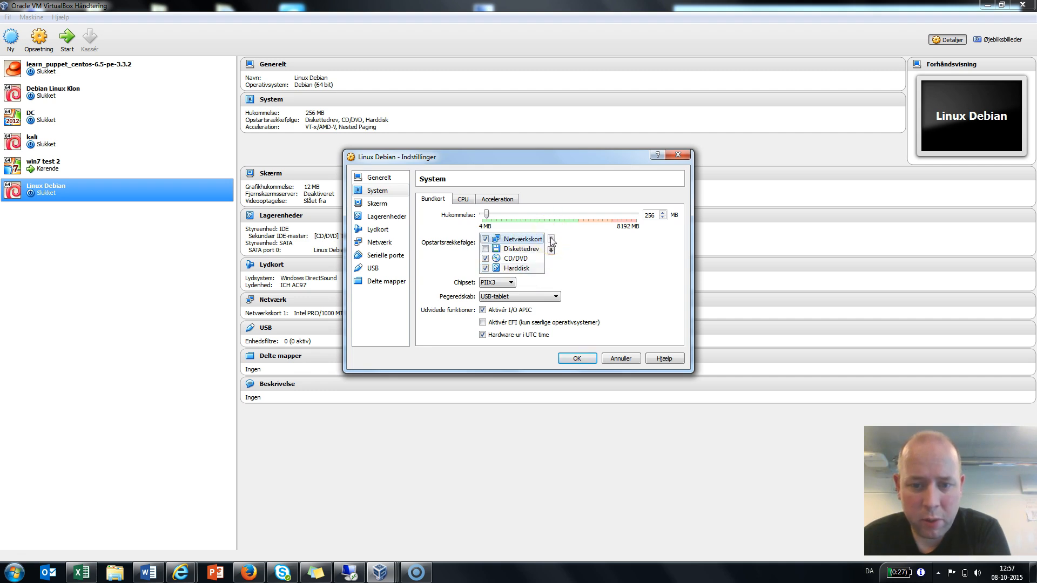
Move CD/DVD and the hard disk (Harddisk) above the floppy drive (Diskettedrev) in the boot order and save the machine's settings
key(Down)
key(Down)
click(551, 240)
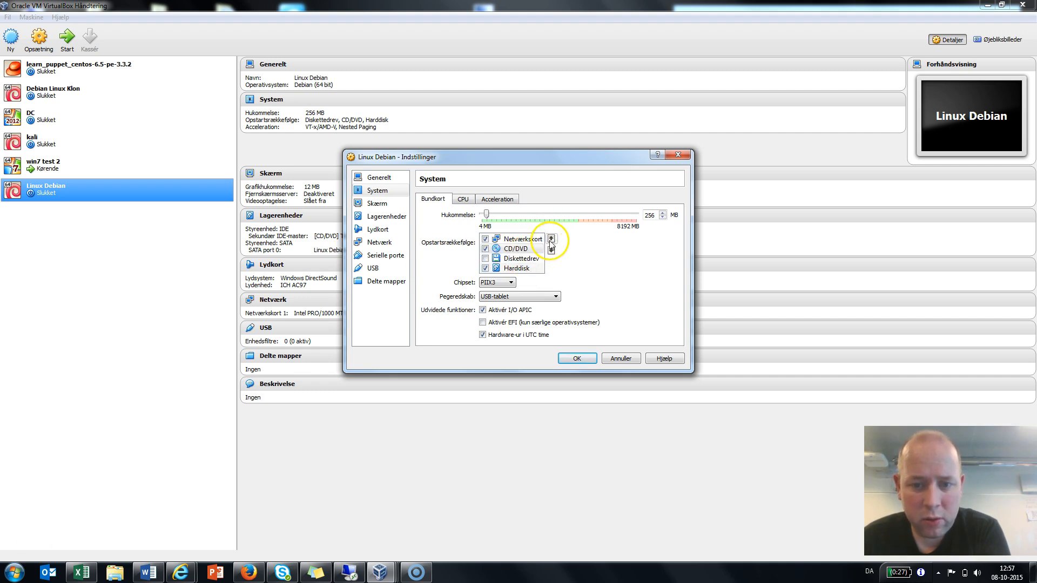
key(Down)
key(Down)
click(551, 239)
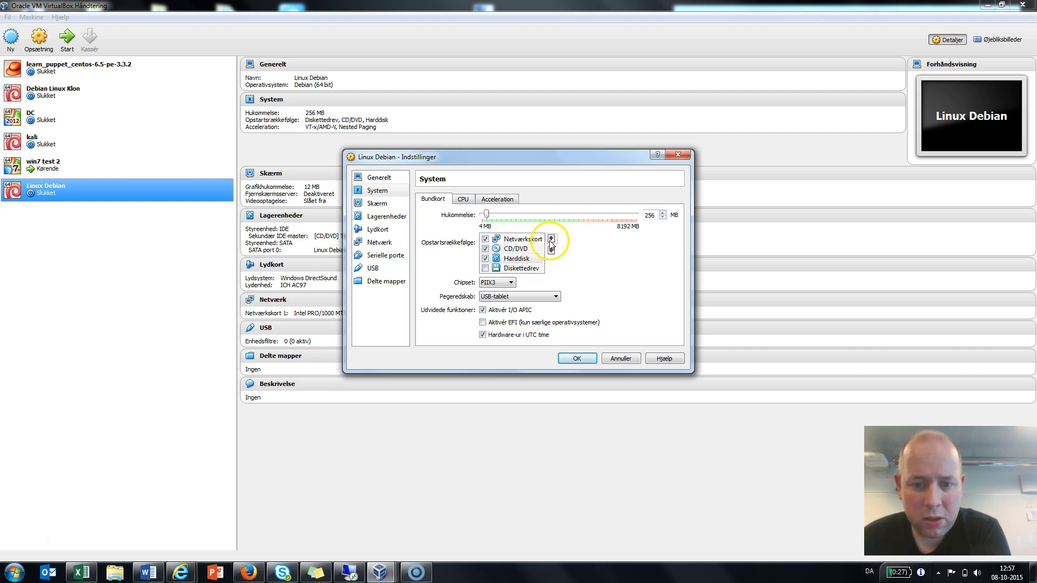
click(577, 359)
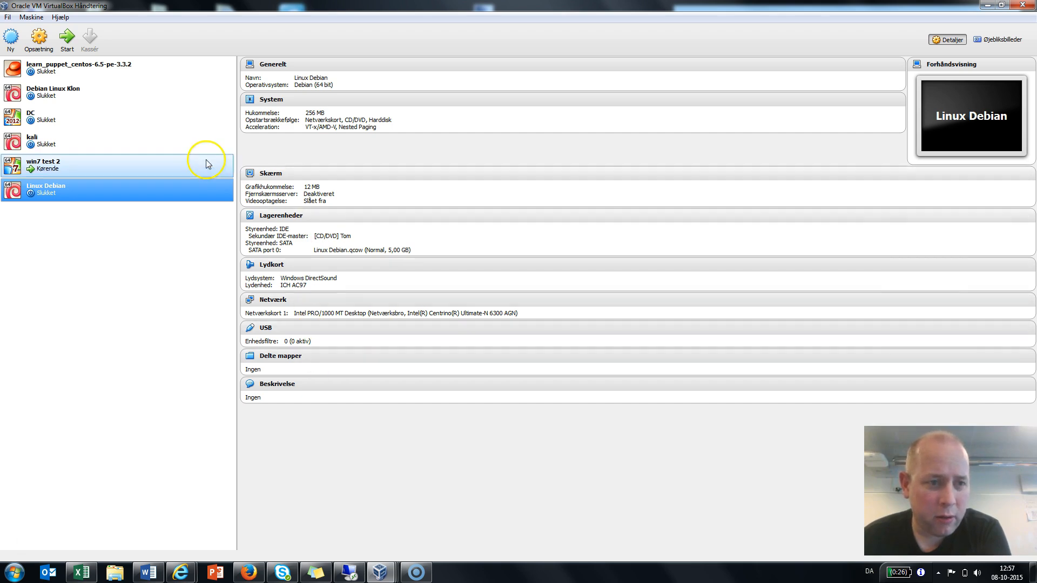
Start the Linux Debian machine with host drive 'D:' as start-up disk and boot it through the network service
click(69, 37)
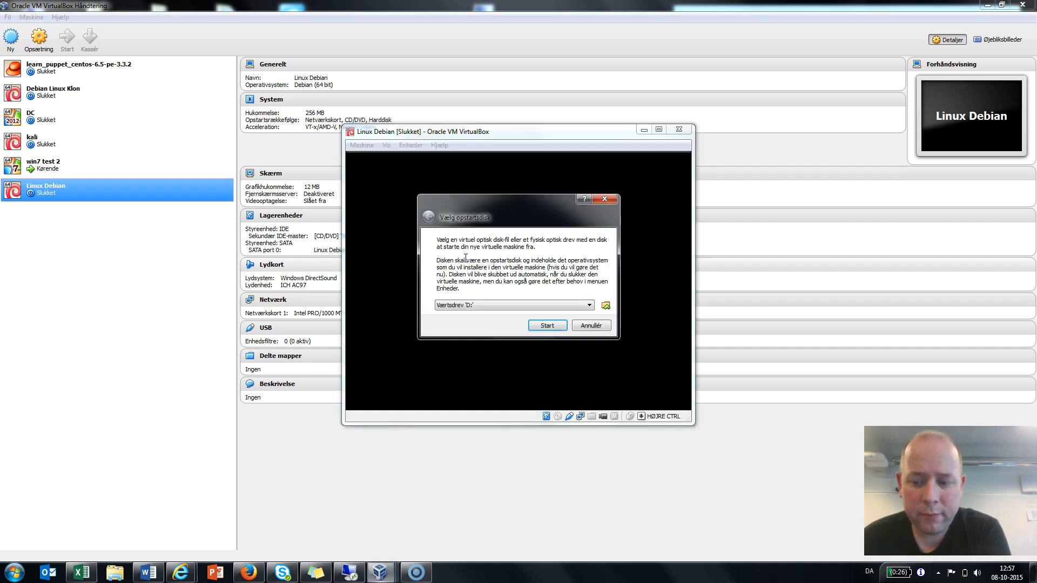
click(586, 306)
click(585, 306)
click(552, 327)
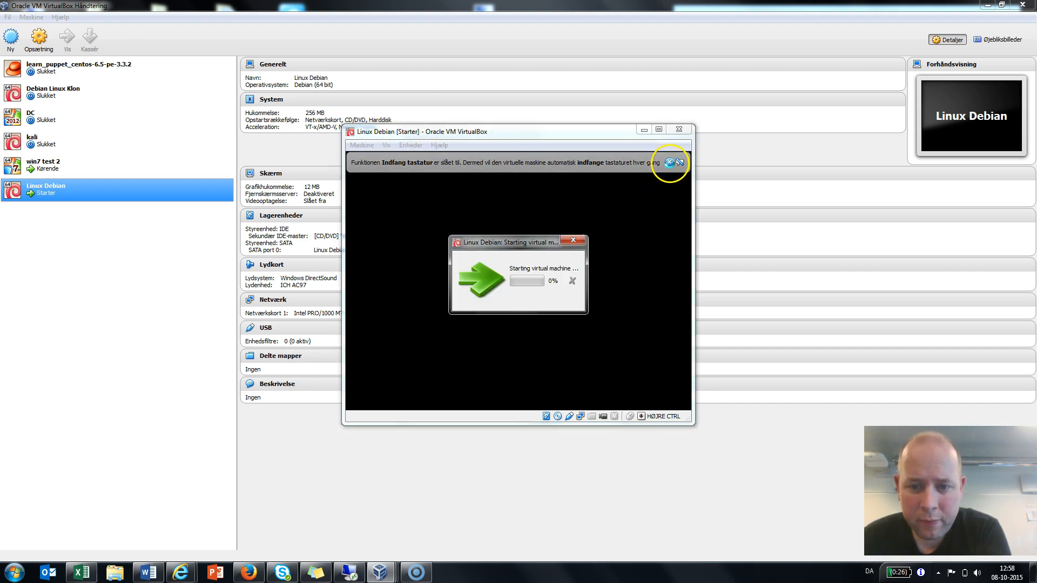
click(668, 162)
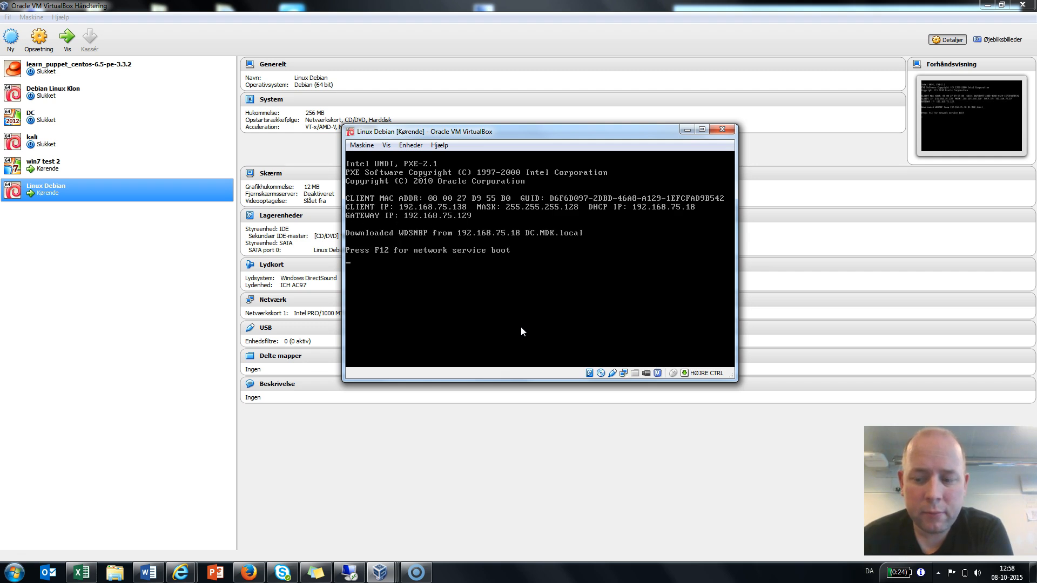
key(F12)
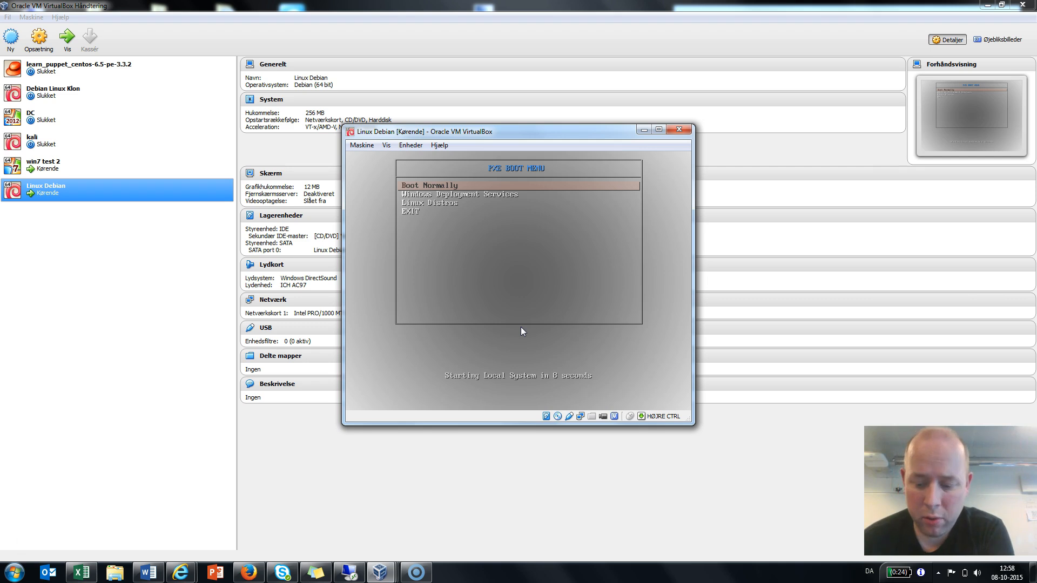
Go through the entries of the PXE boot menu and highlight Linux Distros
key(Down)
key(Up)
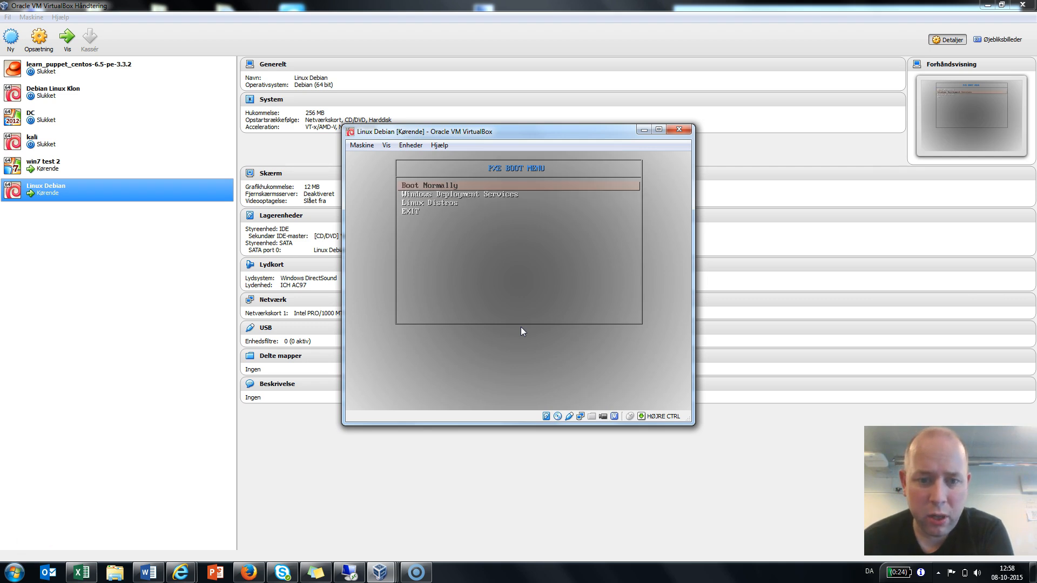
key(Down)
key(Down)
key(Down)
key(Up)
key(Up)
key(Up)
key(Down)
key(Down)
key(Up)
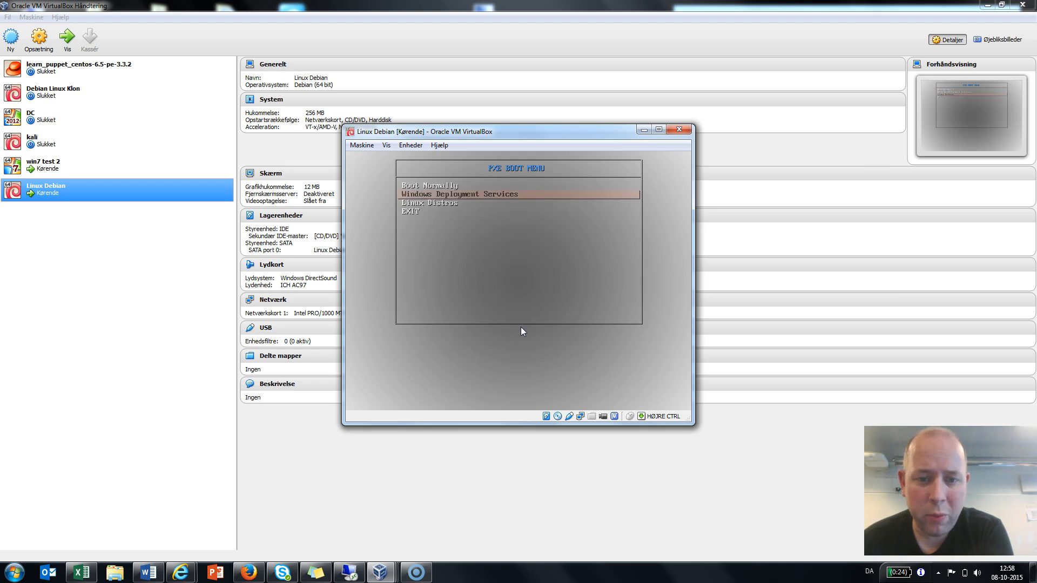
key(Down)
key(Up)
key(Down)
key(Up)
key(Down)
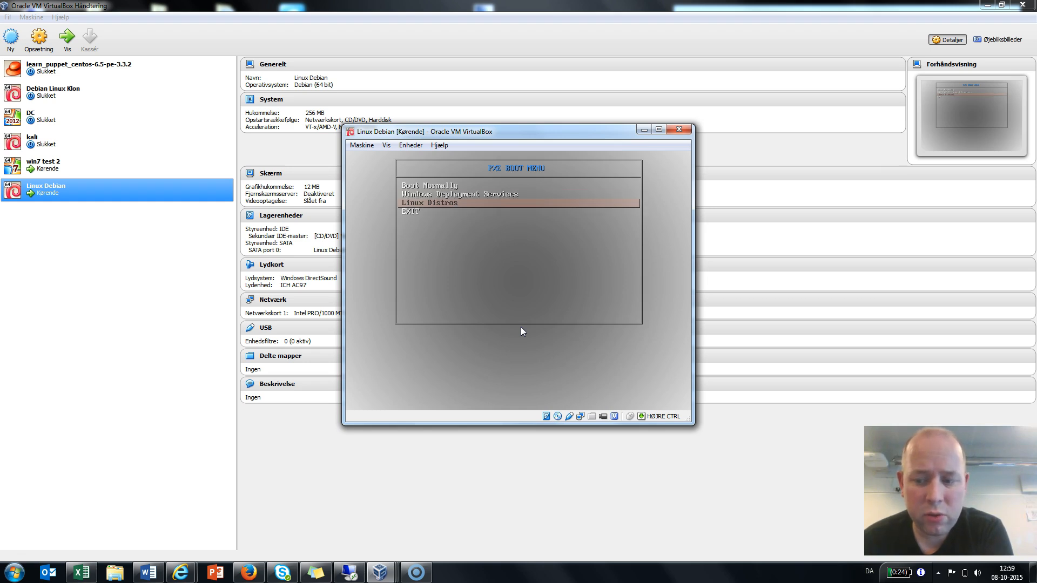